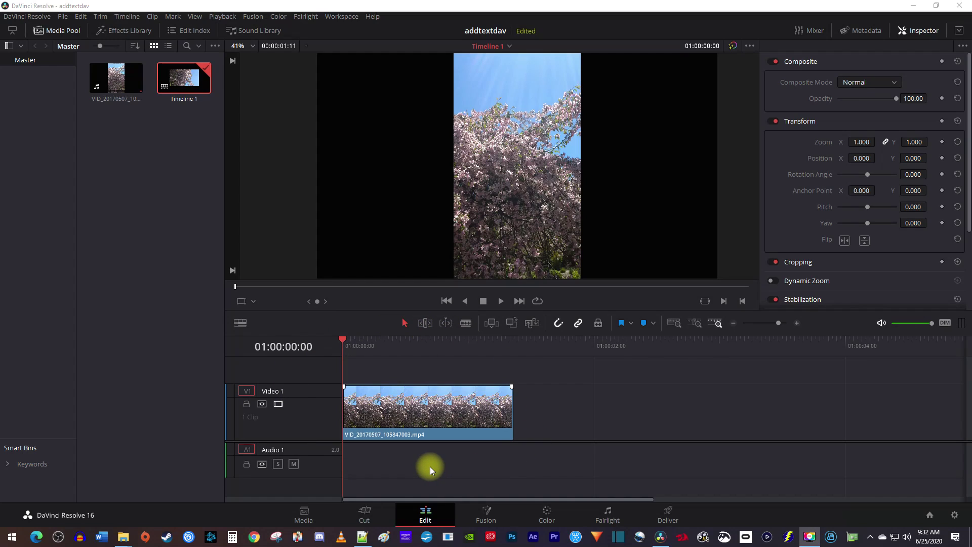
Select the blossom clip and set its Rotation Angle to 90, then to -90.
{"action": "left_click", "coordinate": [455, 413]}
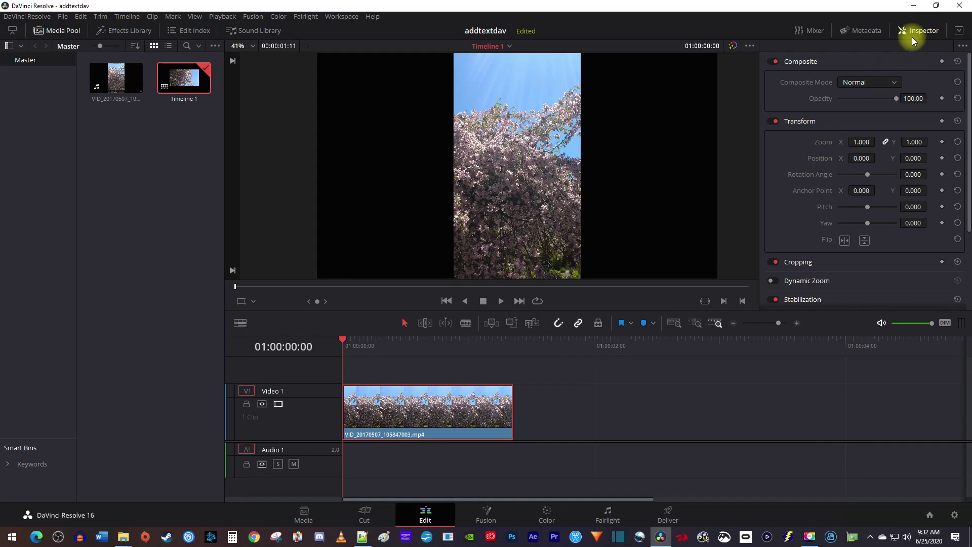
{"action": "left_click", "coordinate": [911, 173]}
{"action": "type", "text": "90"}
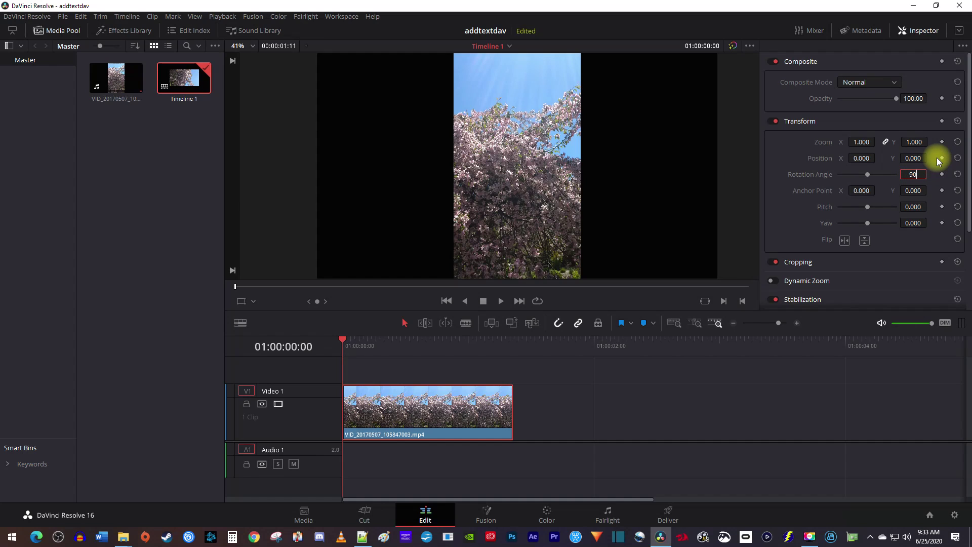
{"action": "key", "text": "Return"}
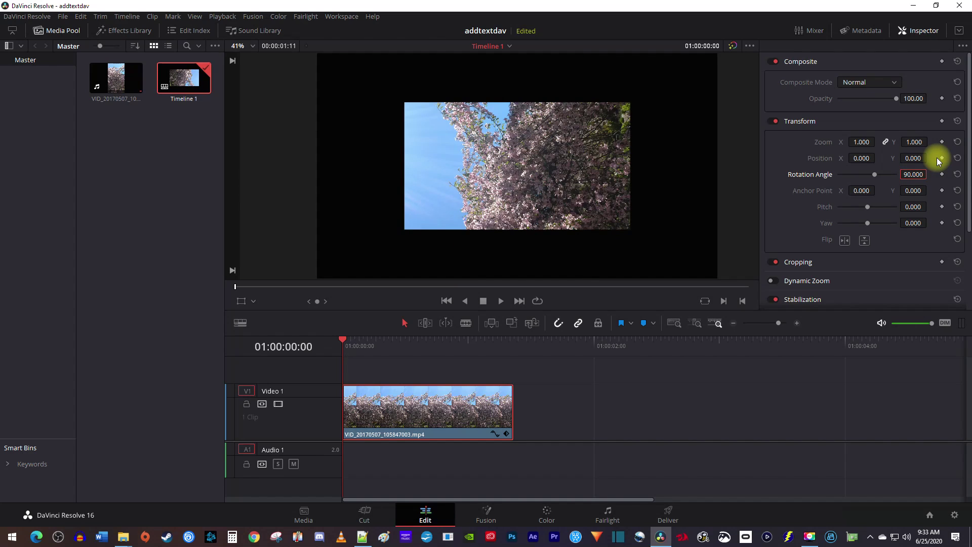
{"action": "left_click", "coordinate": [911, 173]}
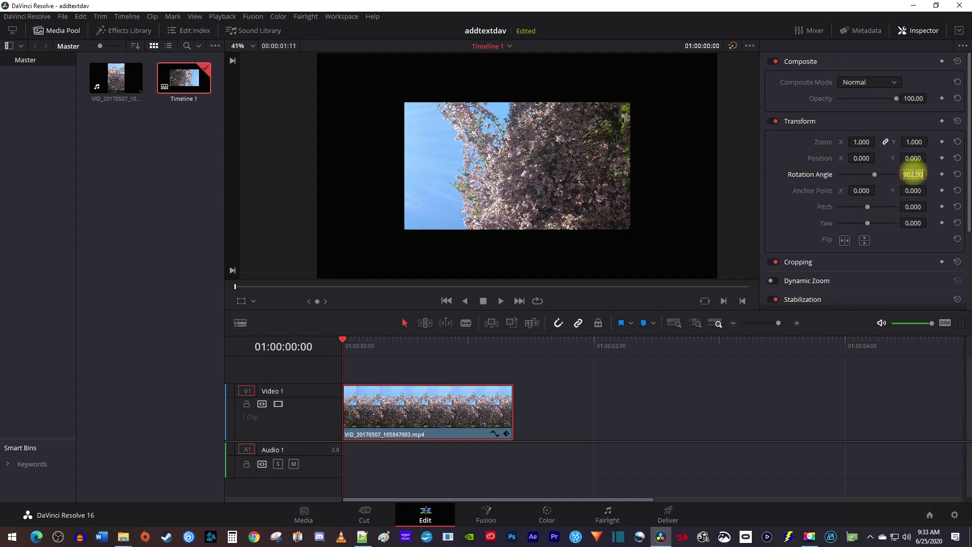
{"action": "type", "text": "-90"}
{"action": "key", "text": "Return"}
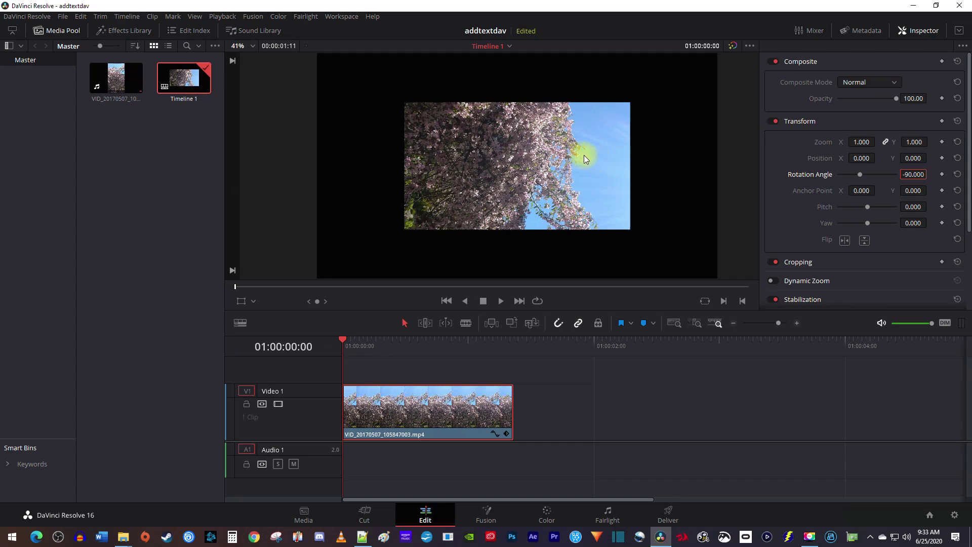
Expand Retime And Scaling and try the Crop scaling mode.
{"action": "left_click", "coordinate": [686, 260]}
{"action": "scroll", "coordinate": [806, 231], "scroll_direction": "down", "scroll_amount": 1}
{"action": "left_click", "coordinate": [810, 283]}
{"action": "scroll", "coordinate": [806, 279], "scroll_direction": "down", "scroll_amount": 2}
{"action": "left_click", "coordinate": [850, 262]}
{"action": "left_click", "coordinate": [860, 288]}
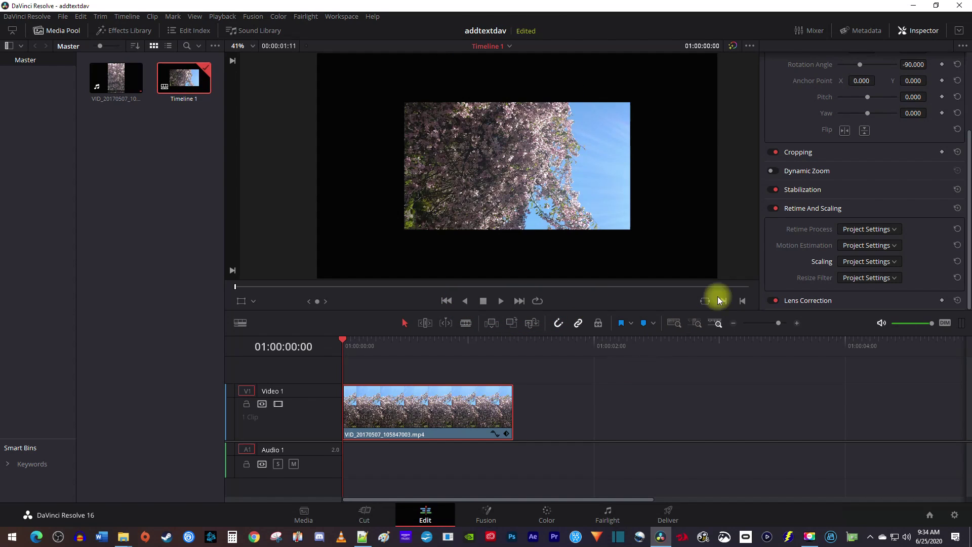
{"action": "scroll", "coordinate": [842, 174], "scroll_direction": "up", "scroll_amount": 3}
Set the Transform Zoom to 1.770 on both X and Y.
{"action": "mouse_move", "coordinate": [854, 141]}
{"action": "left_mouse_down"}
{"action": "mouse_move", "coordinate": [893, 146]}
{"action": "mouse_move", "coordinate": [854, 141]}
{"action": "left_mouse_up"}
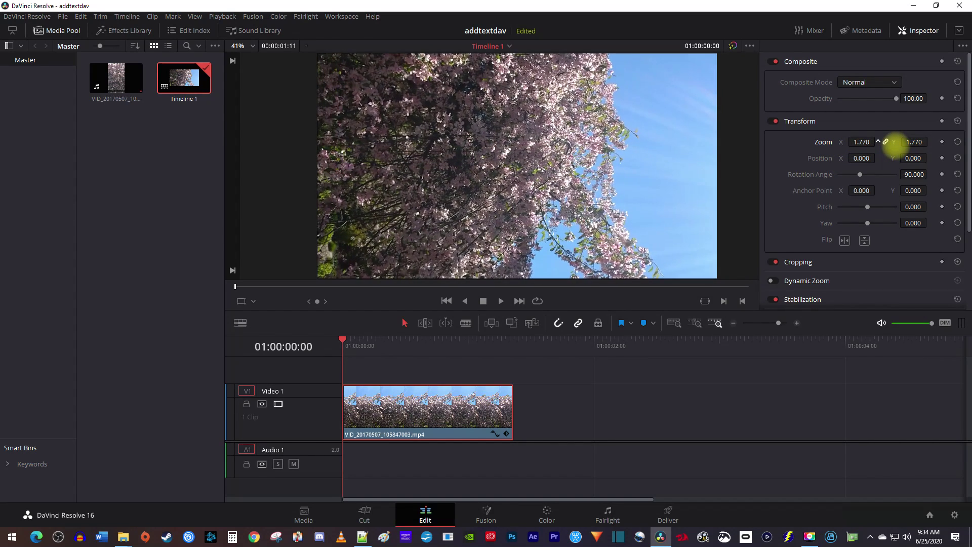